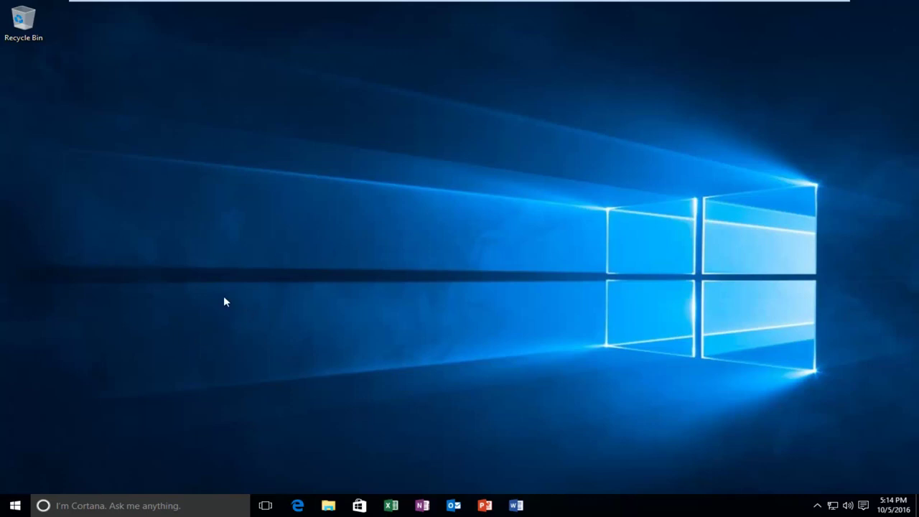
# - Search Windows for "device manager" and open Device Manager
pyautogui.click(9, 510)
pyautogui.write('device')
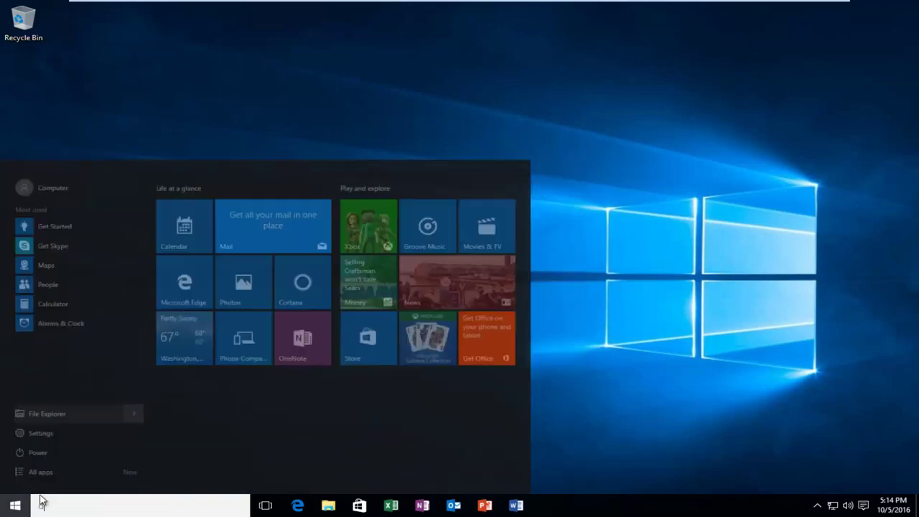
pyautogui.write(' manager')
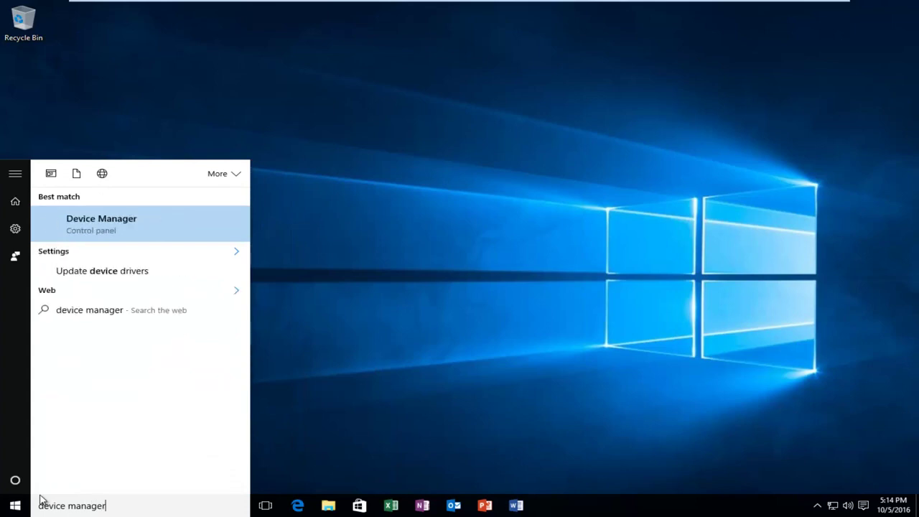
pyautogui.click(97, 223)
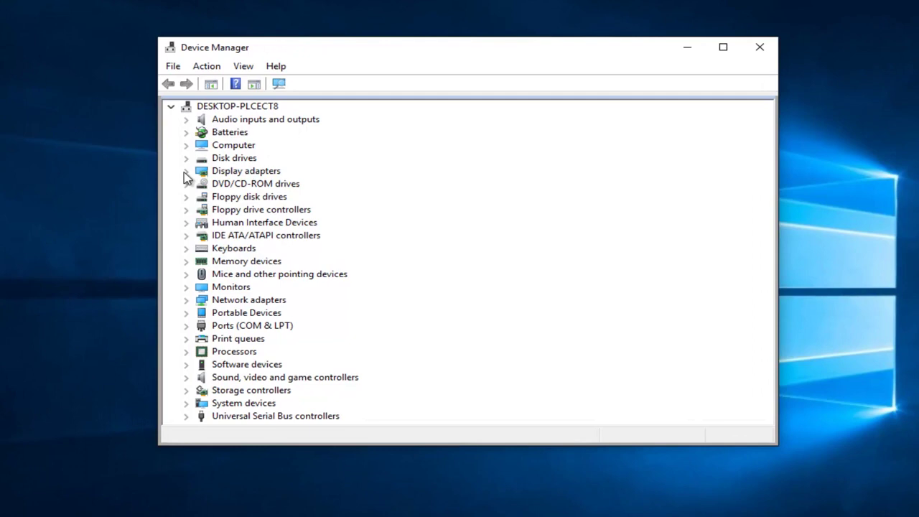
# - Open the driver properties of the VMware SVGA 3D display adapter
pyautogui.click(185, 171)
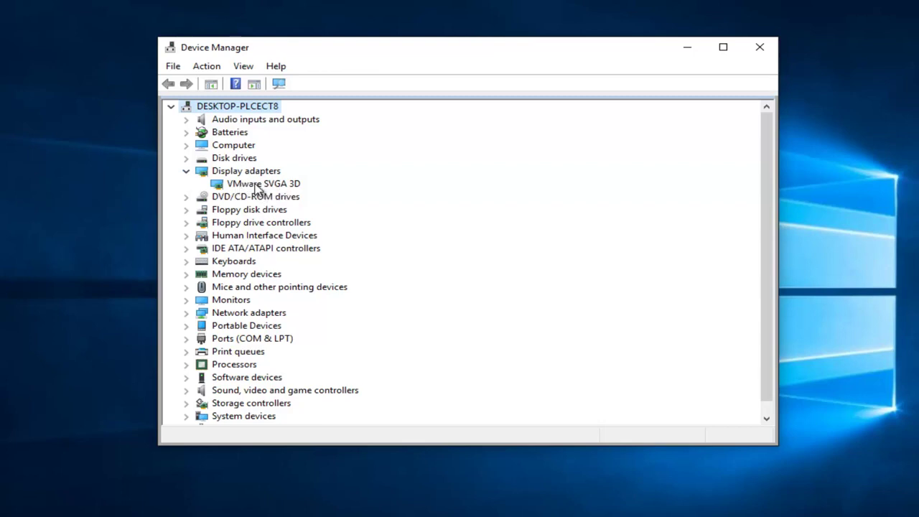
pyautogui.click(277, 185)
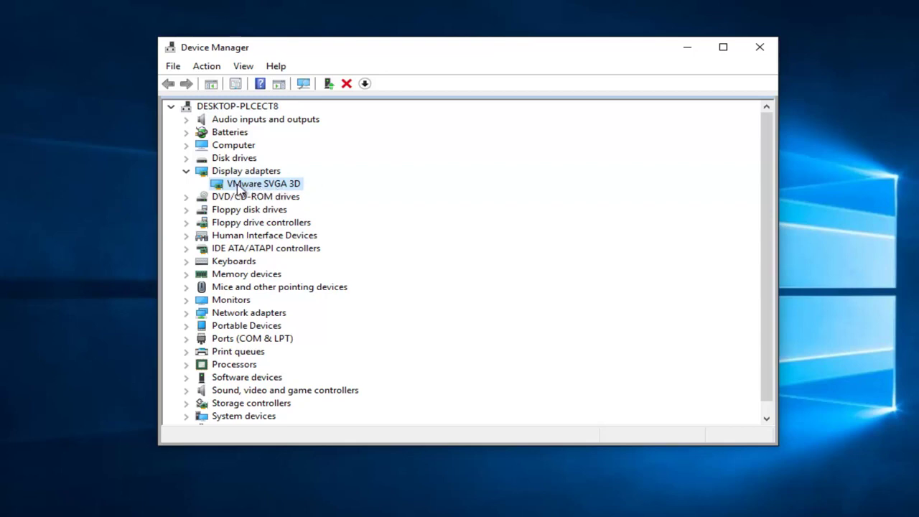
pyautogui.rightClick(239, 188)
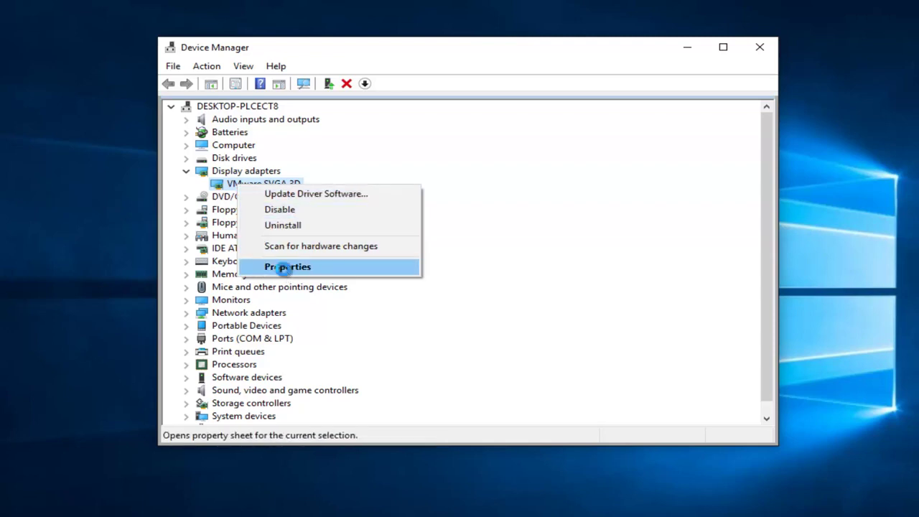
pyautogui.click(284, 272)
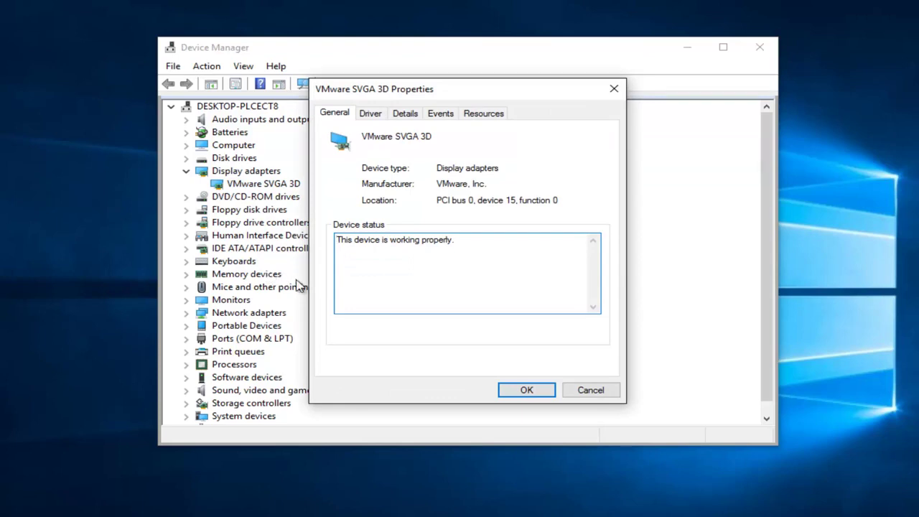
pyautogui.click(372, 119)
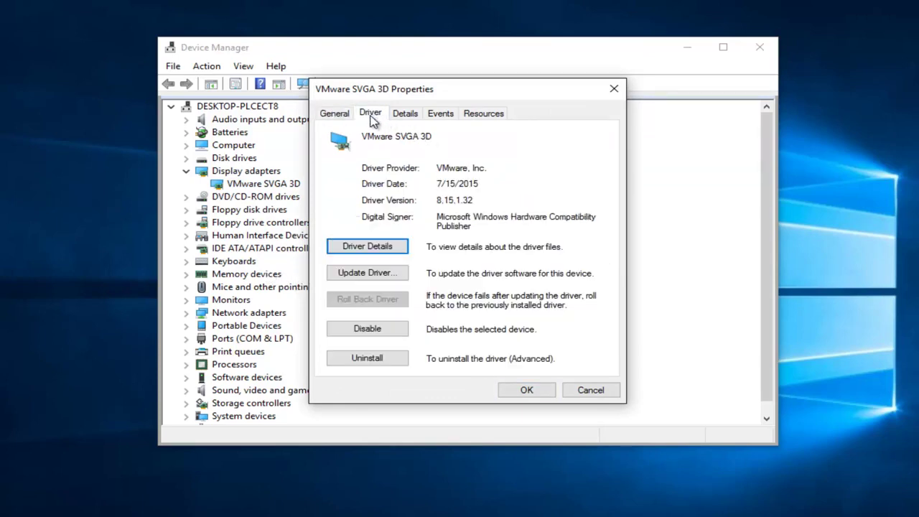
# - Run an automatic search for updated VMware SVGA 3D driver software, and close the update wizard, the device properties and Device Manager
pyautogui.click(375, 275)
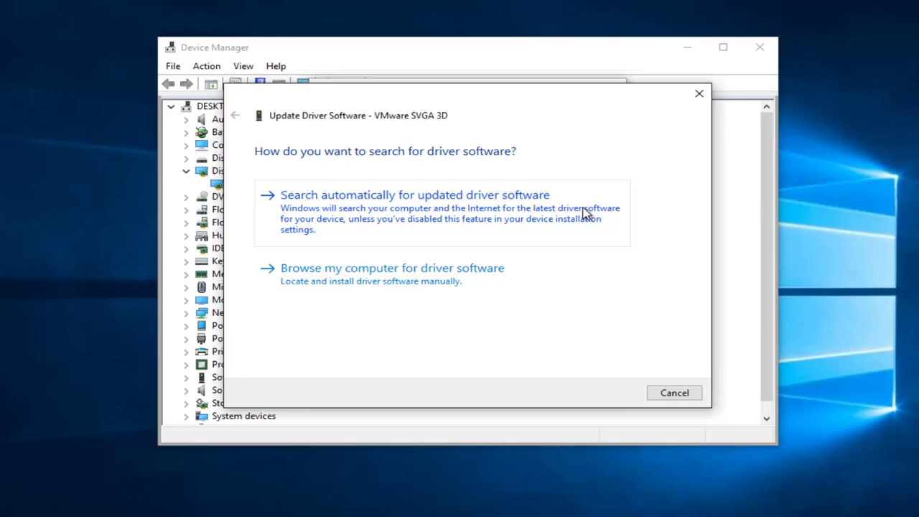
pyautogui.click(328, 208)
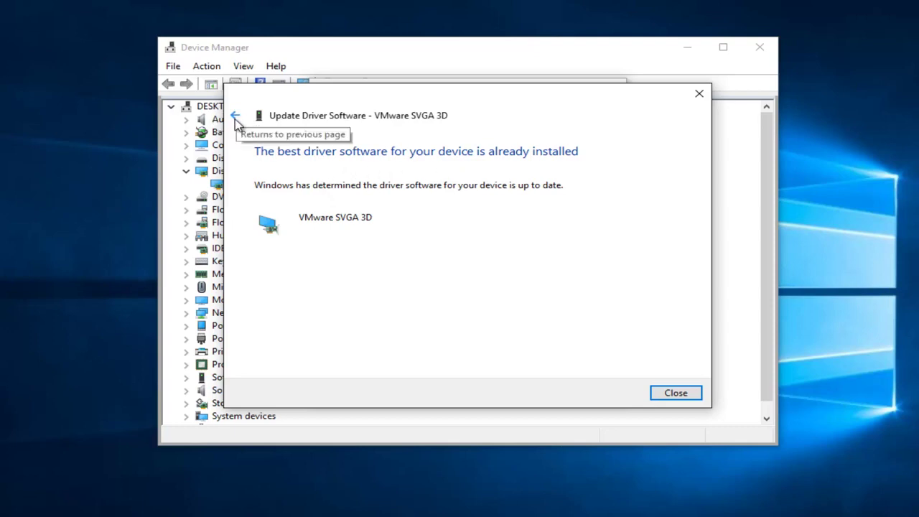
pyautogui.click(237, 117)
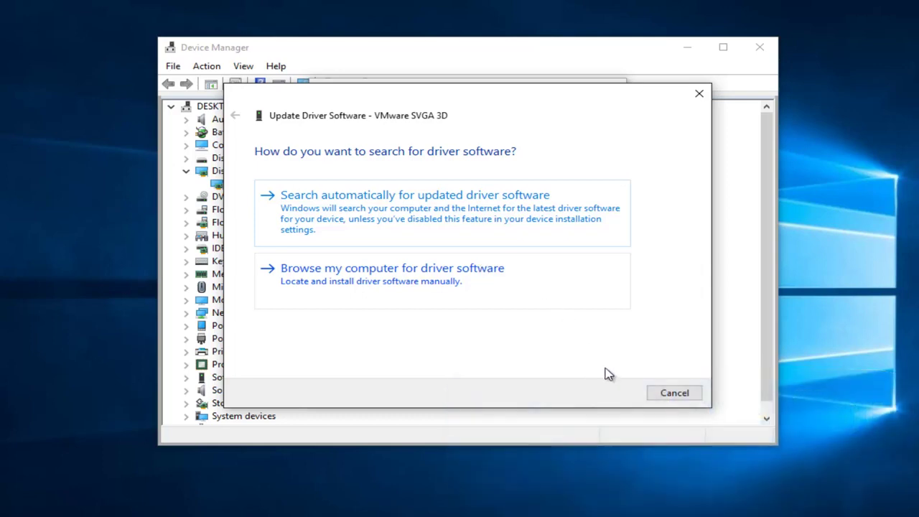
pyautogui.click(675, 396)
pyautogui.click(612, 91)
pyautogui.click(755, 49)
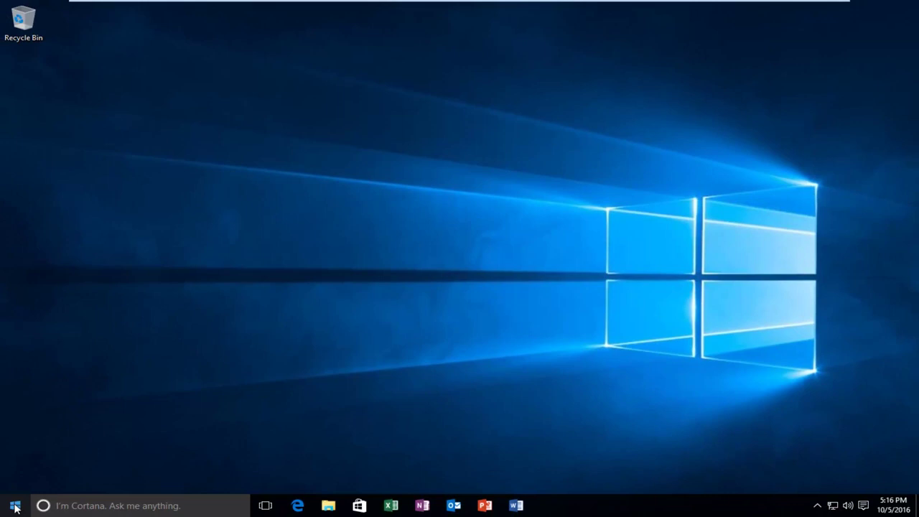
# - Open Command Prompt as administrator and allow it to make changes to the PC
pyautogui.rightClick(15, 507)
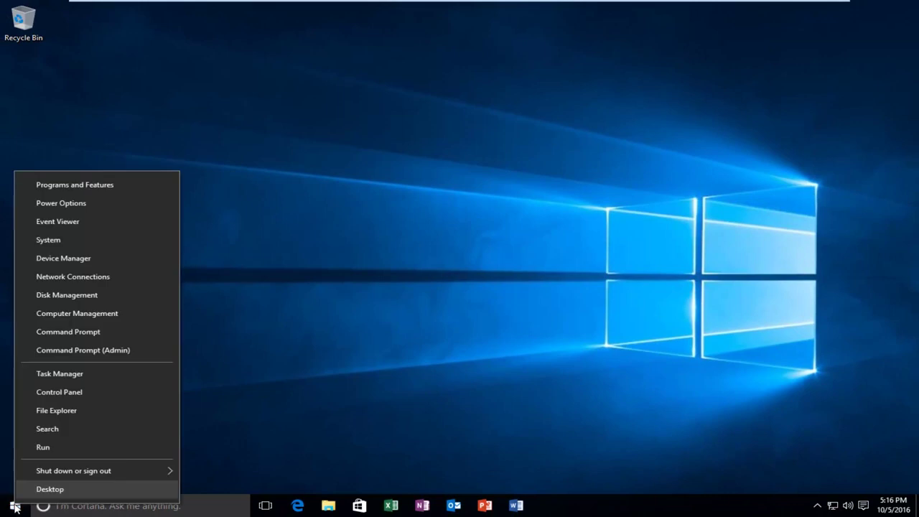
pyautogui.click(110, 350)
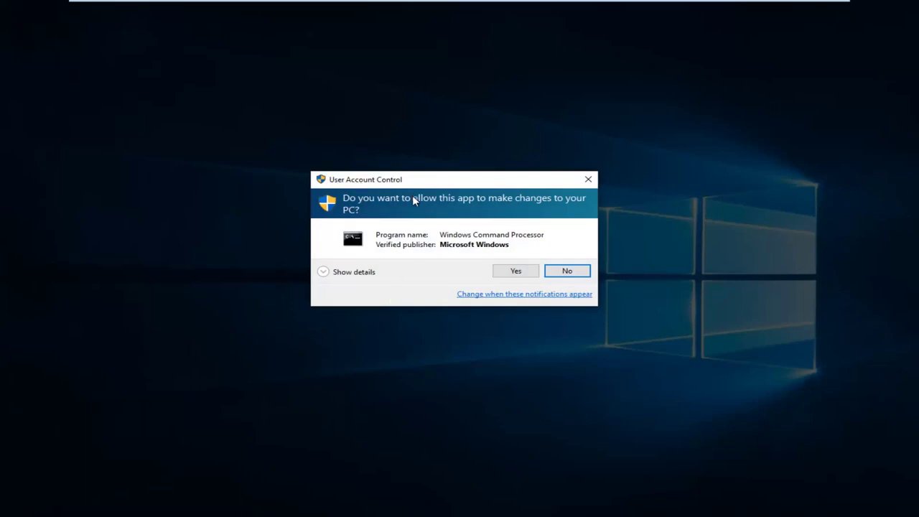
pyautogui.click(509, 272)
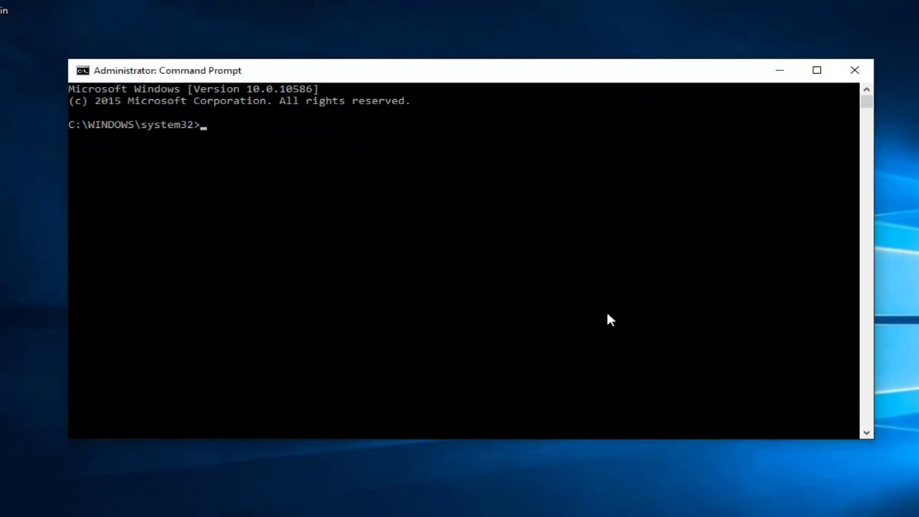
# - Turn off hibernation by running powercfg -h off, and close the Command Prompt
pyautogui.write('powercfg -h')
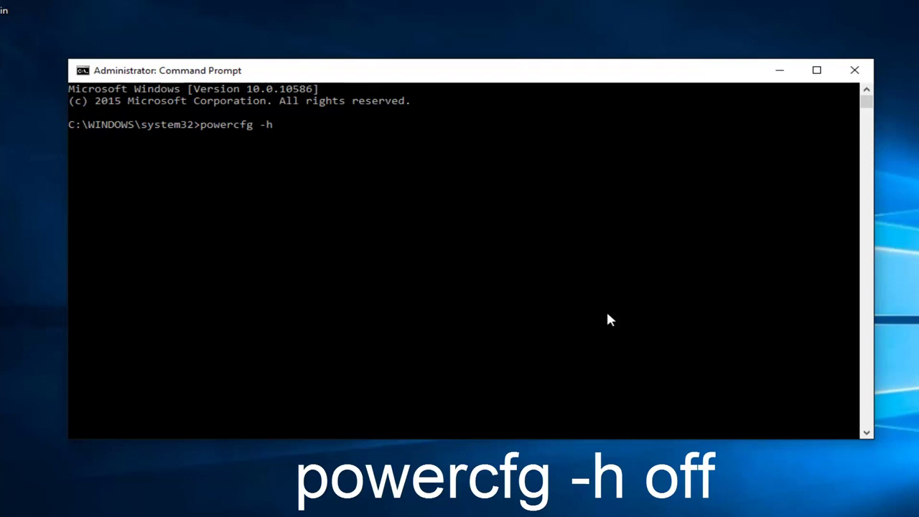
pyautogui.write('off')
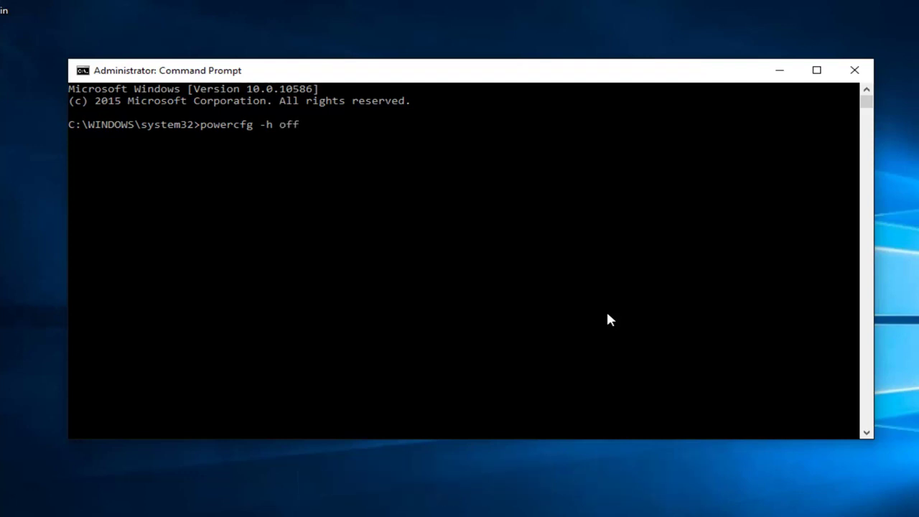
pyautogui.press('Return')
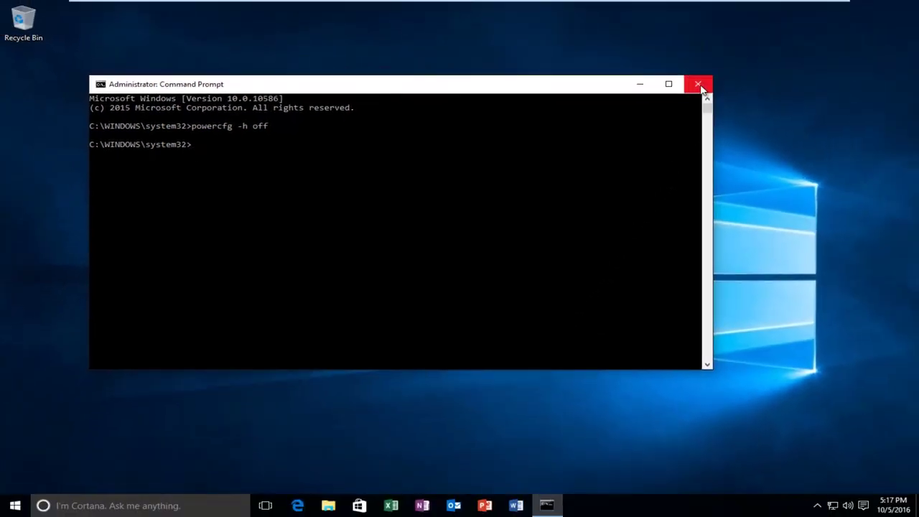
pyautogui.click(698, 85)
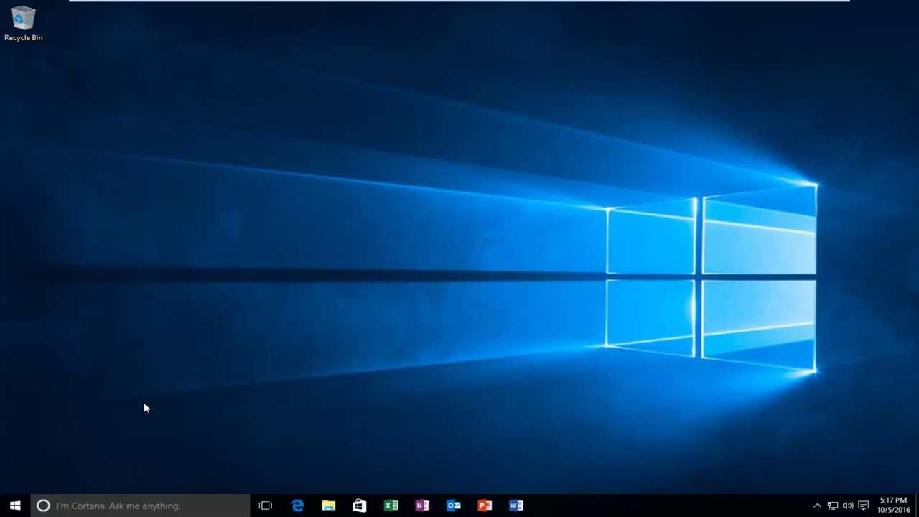
# - Open the advanced power settings of the Balanced power plan in Power Options
pyautogui.rightClick(20, 510)
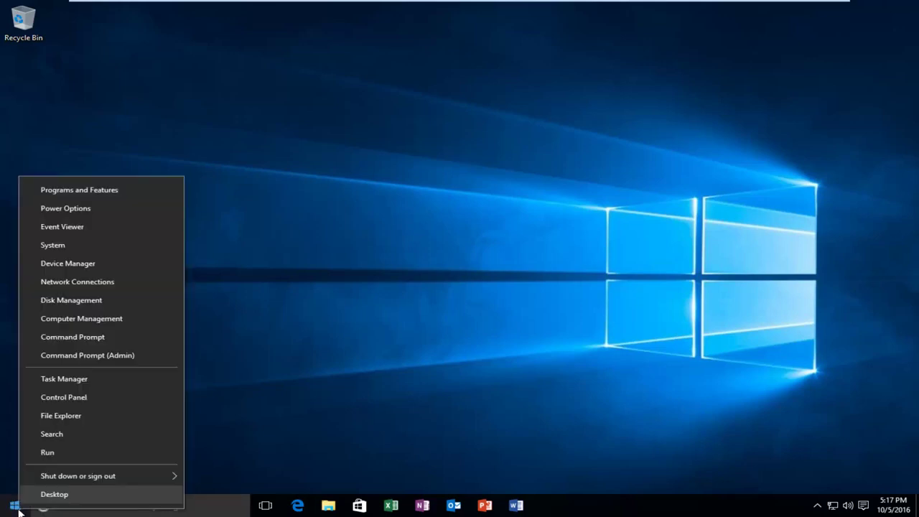
pyautogui.click(73, 210)
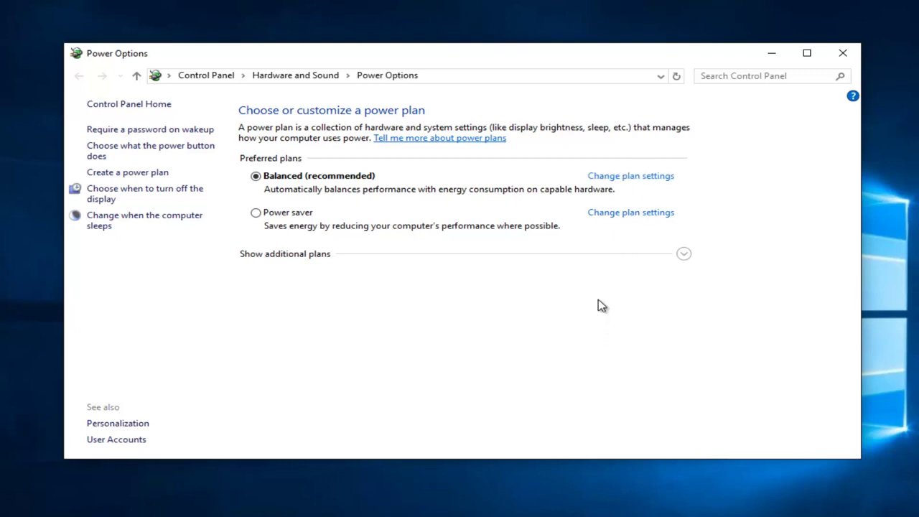
pyautogui.click(619, 180)
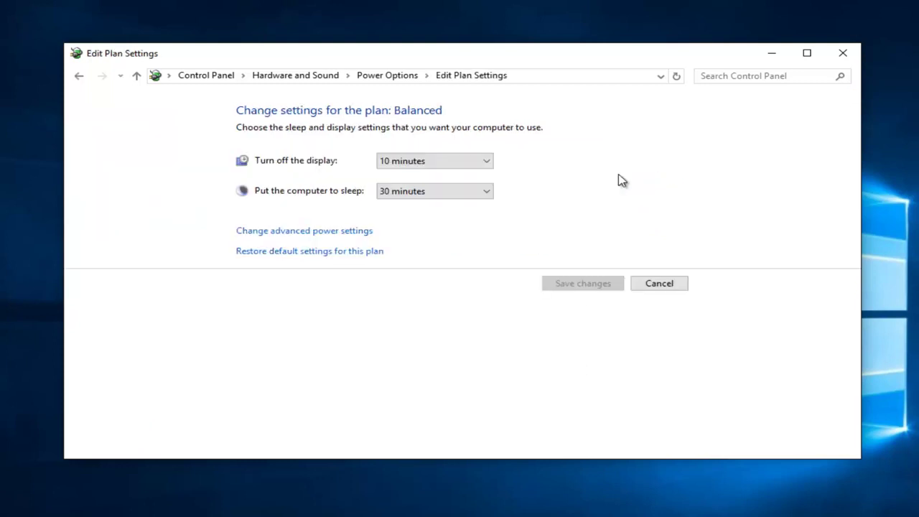
pyautogui.click(343, 237)
pyautogui.moveTo(225, 97); pyautogui.dragTo(457, 92)
pyautogui.click(353, 236)
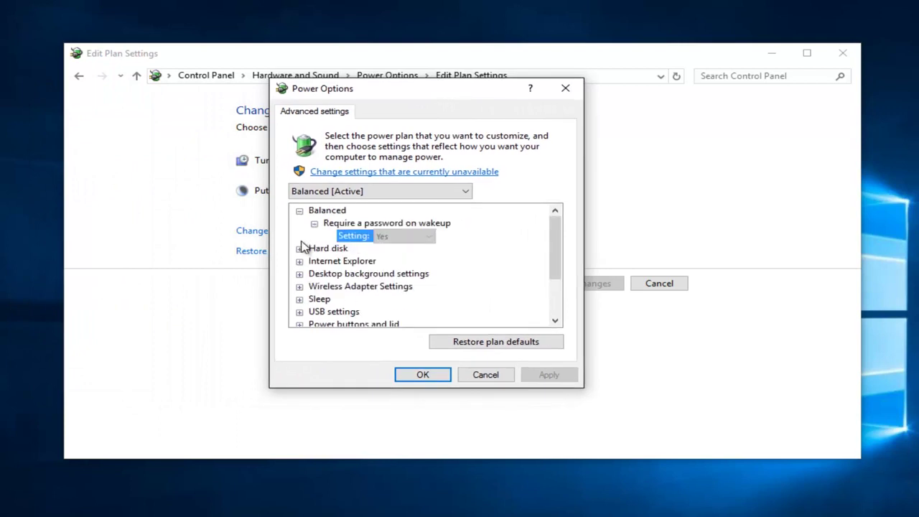
# - Set the Power Saving Mode under Wireless Adapter Settings to Maximum Power Saving, apply the change and close the advanced settings
pyautogui.scroll(-1, 303, 247)
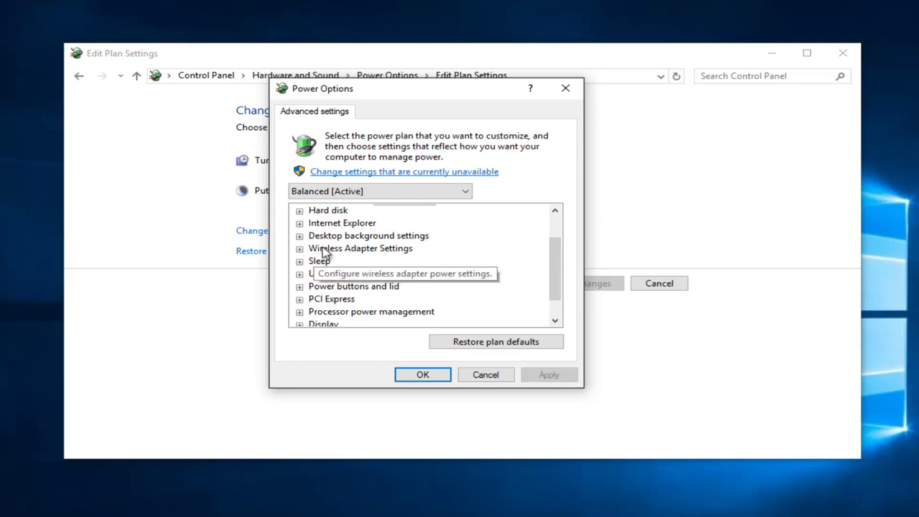
pyautogui.click(299, 250)
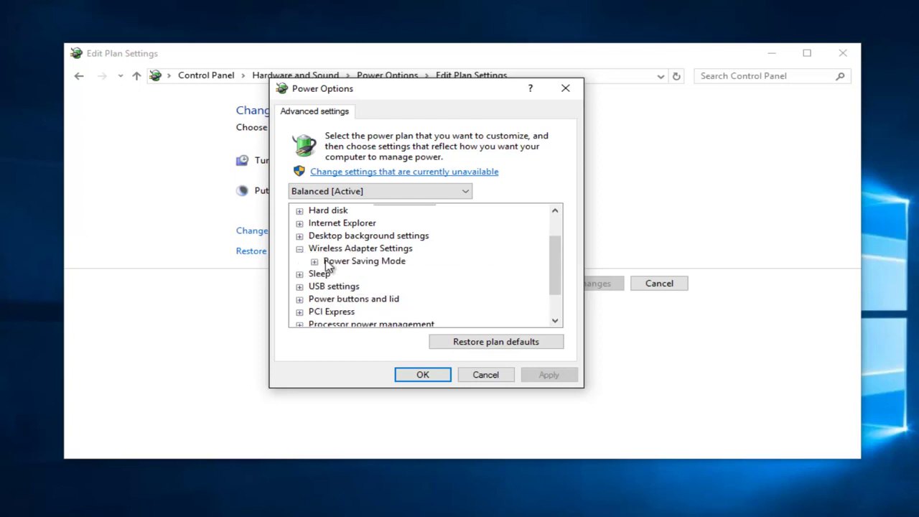
pyautogui.click(314, 262)
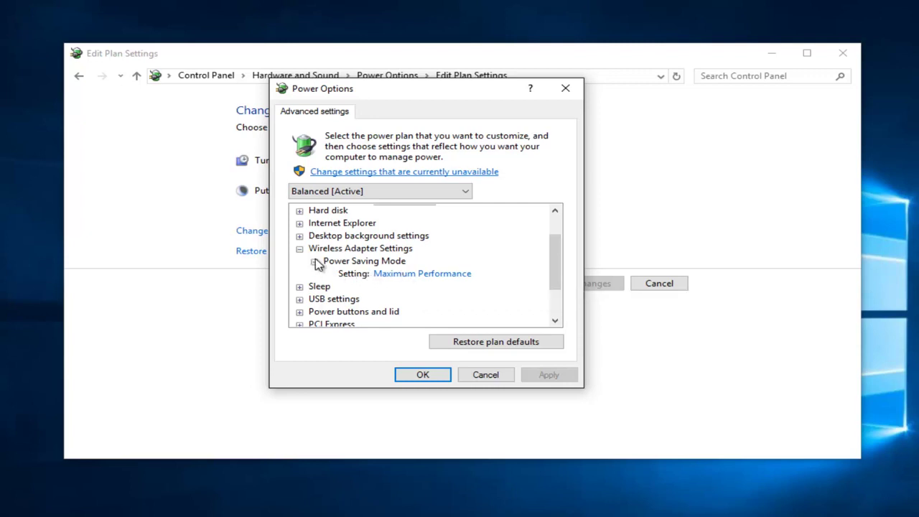
pyautogui.click(395, 277)
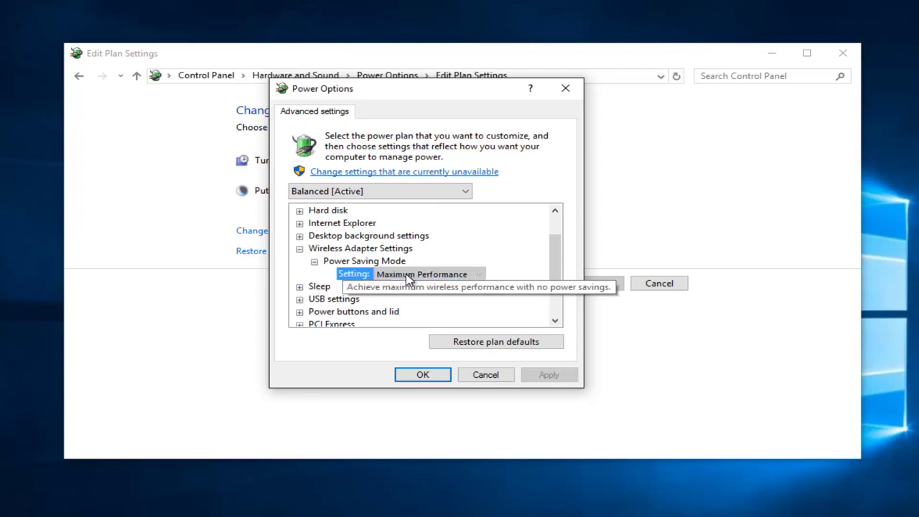
pyautogui.click(448, 276)
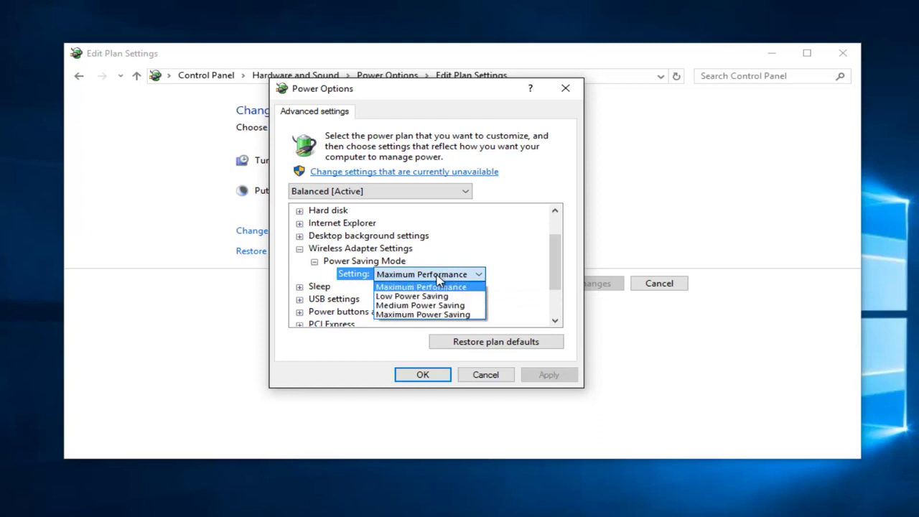
pyautogui.click(411, 286)
pyautogui.click(410, 274)
pyautogui.click(397, 316)
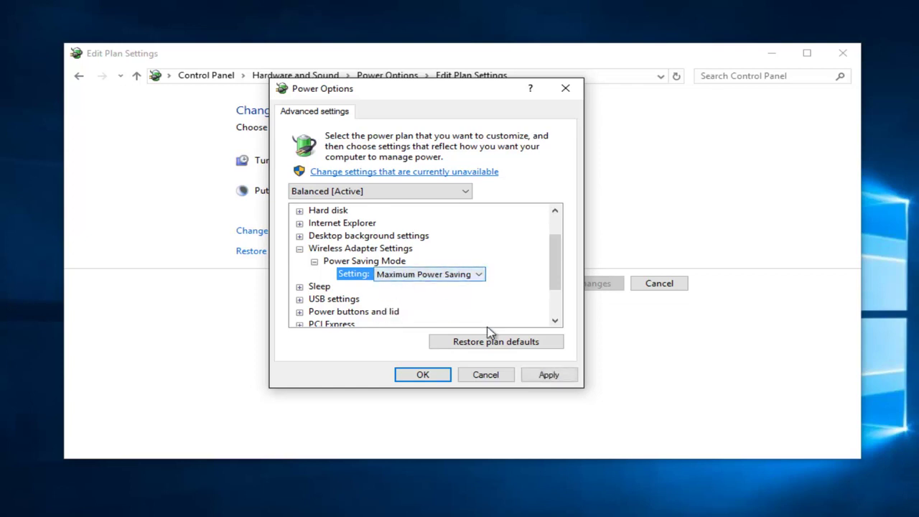
pyautogui.click(550, 376)
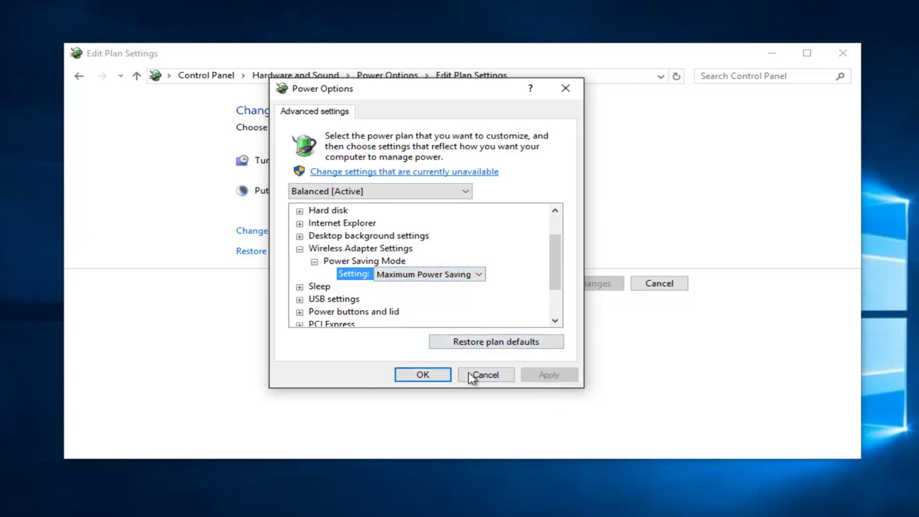
pyautogui.click(408, 375)
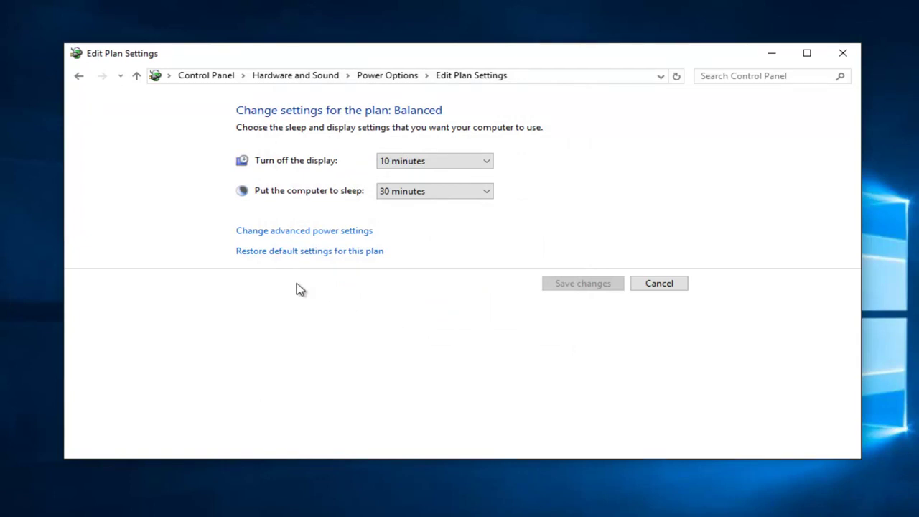